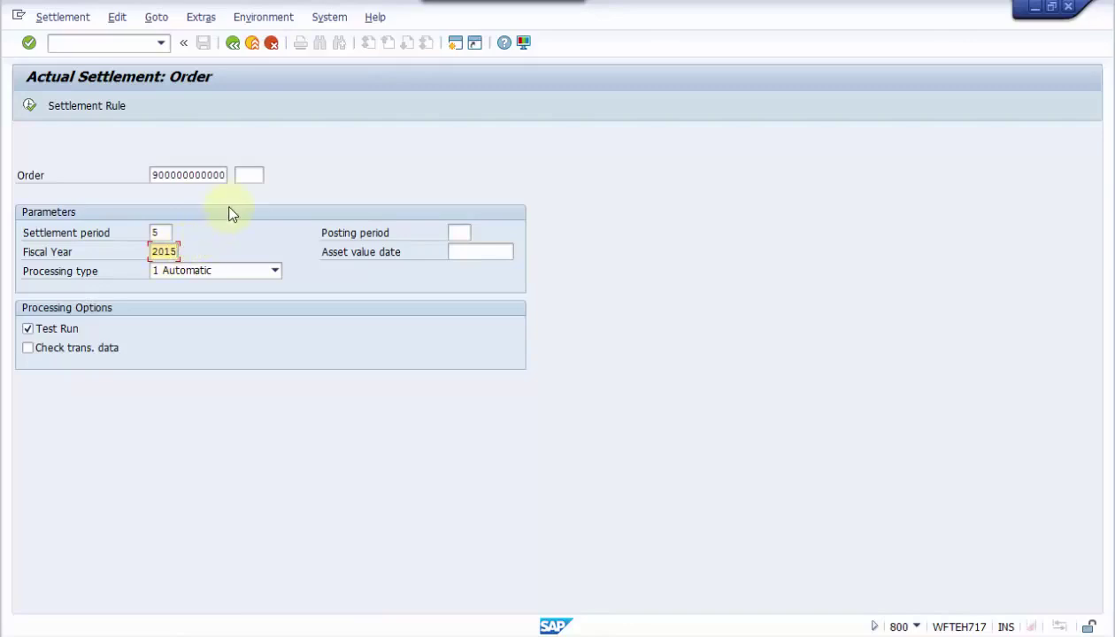
Turn on the transaction data check for the settlement and review the receivers in the order's settlement rule
click(71, 351)
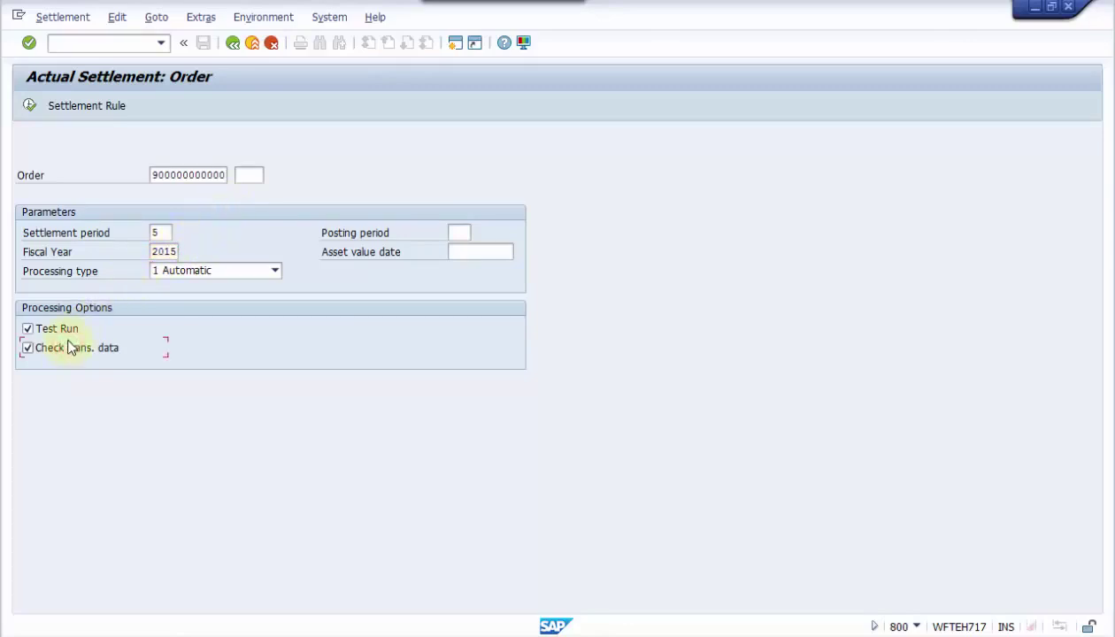
click(73, 117)
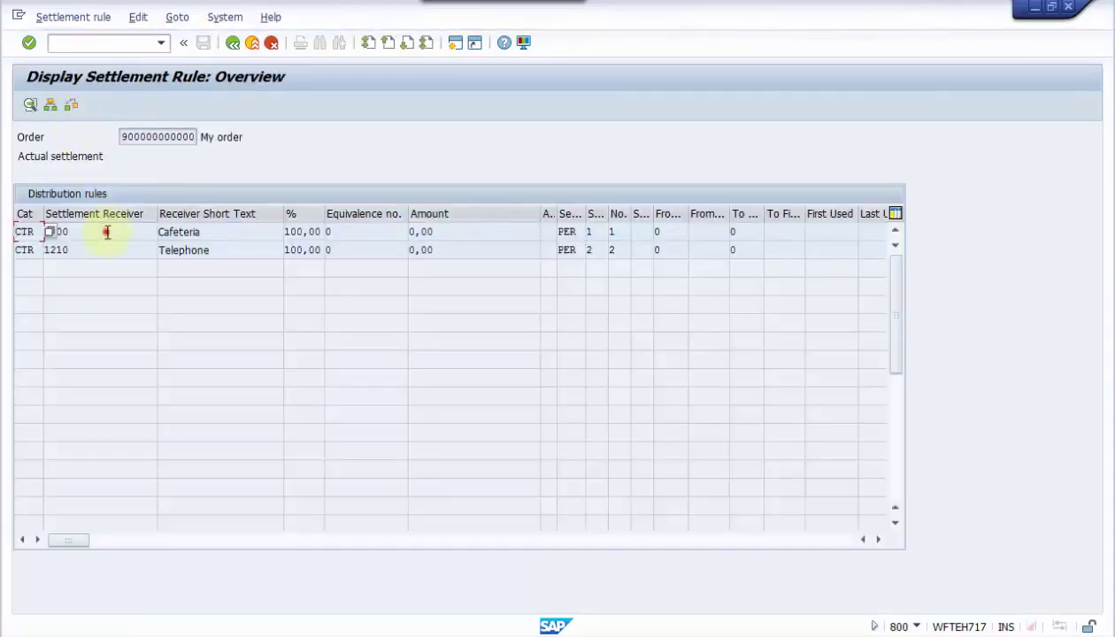
click(104, 251)
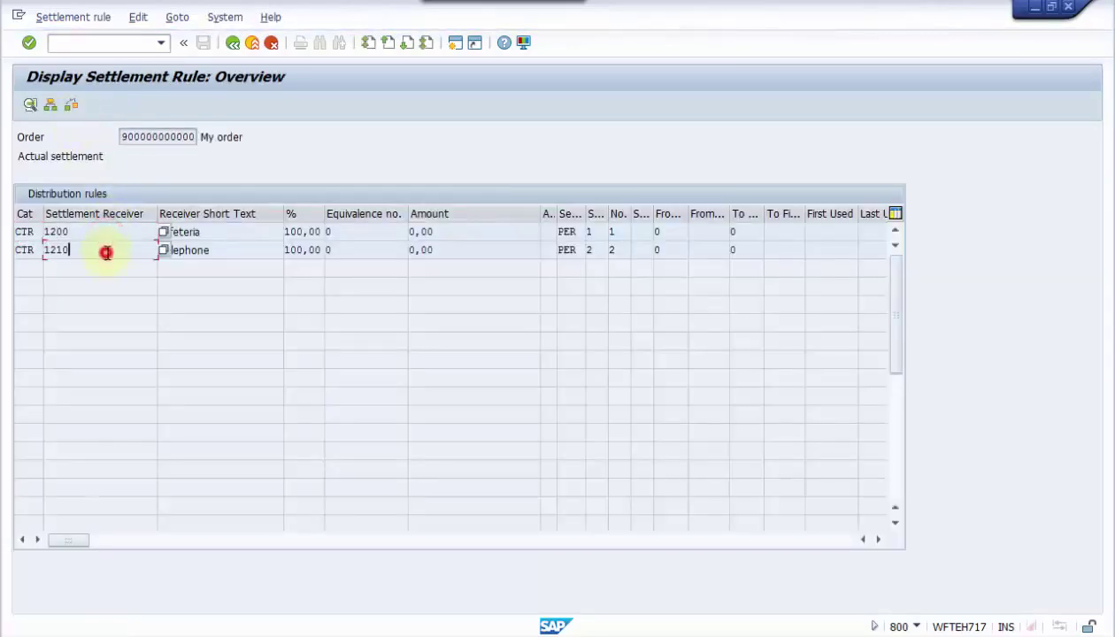
click(235, 43)
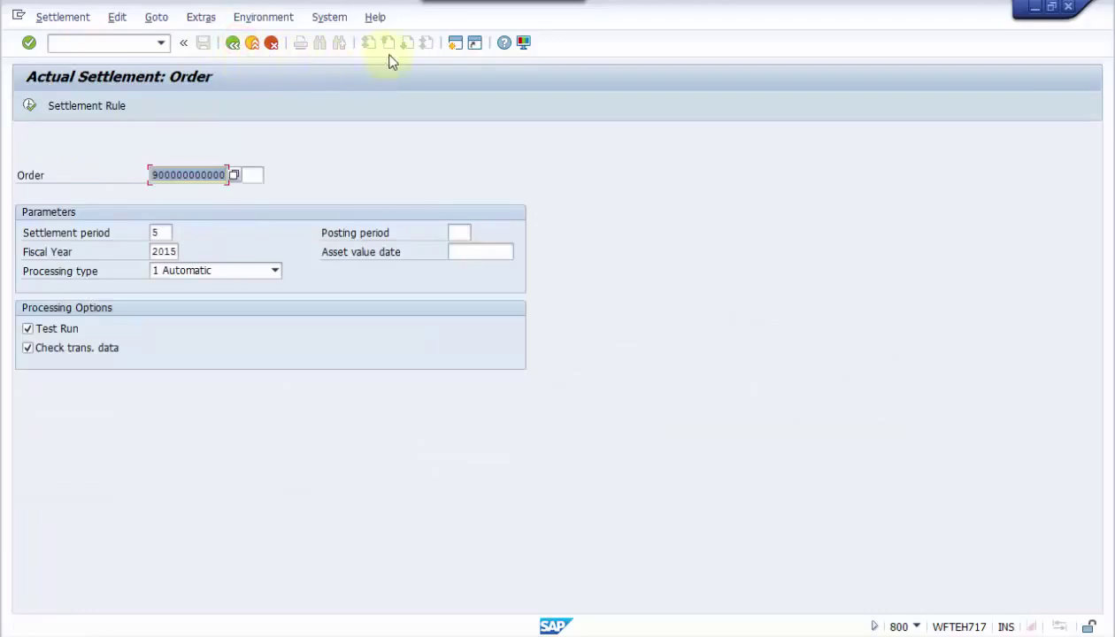
Execute the order settlement as a test run and read the long text of the number range error
click(33, 112)
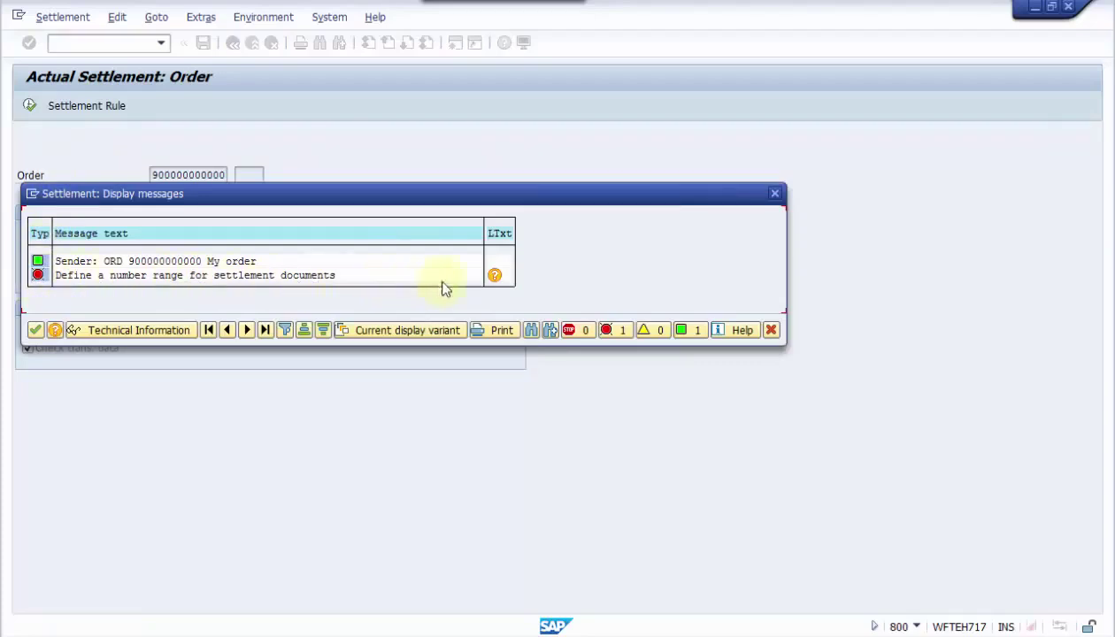
click(496, 284)
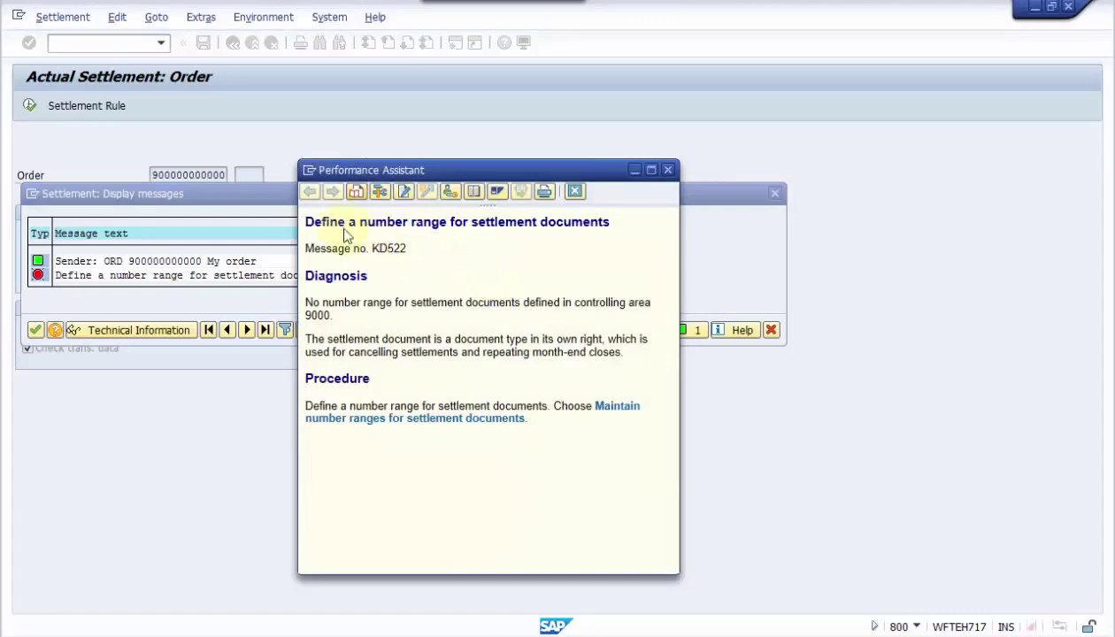
drag(306, 221, 414, 259)
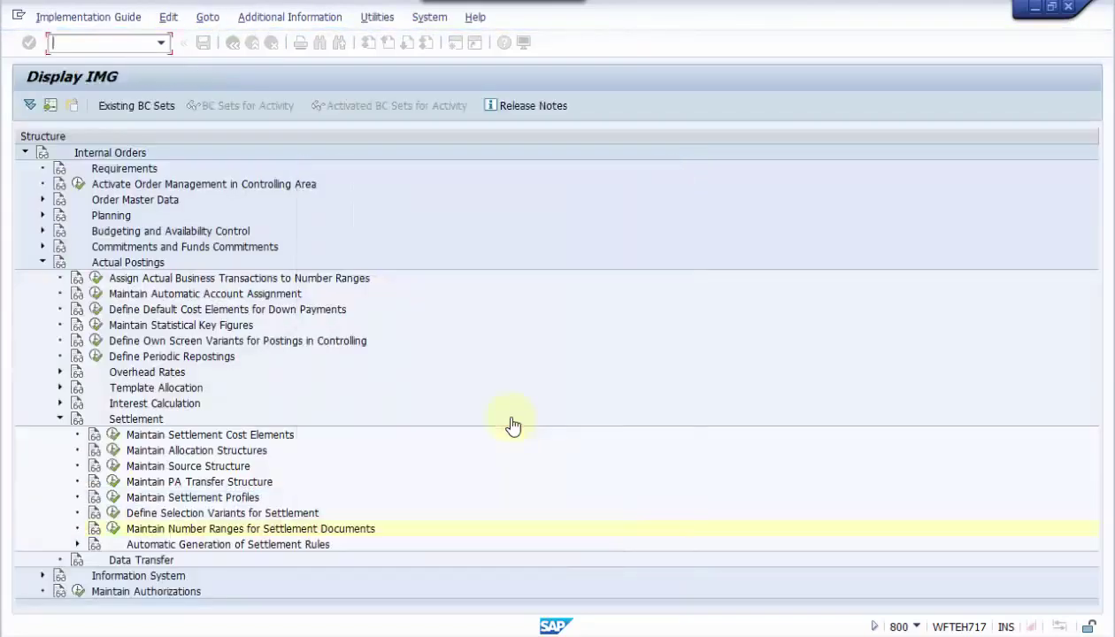
Open the number range maintenance for settlement documents and check the interval limits and number range status
click(113, 529)
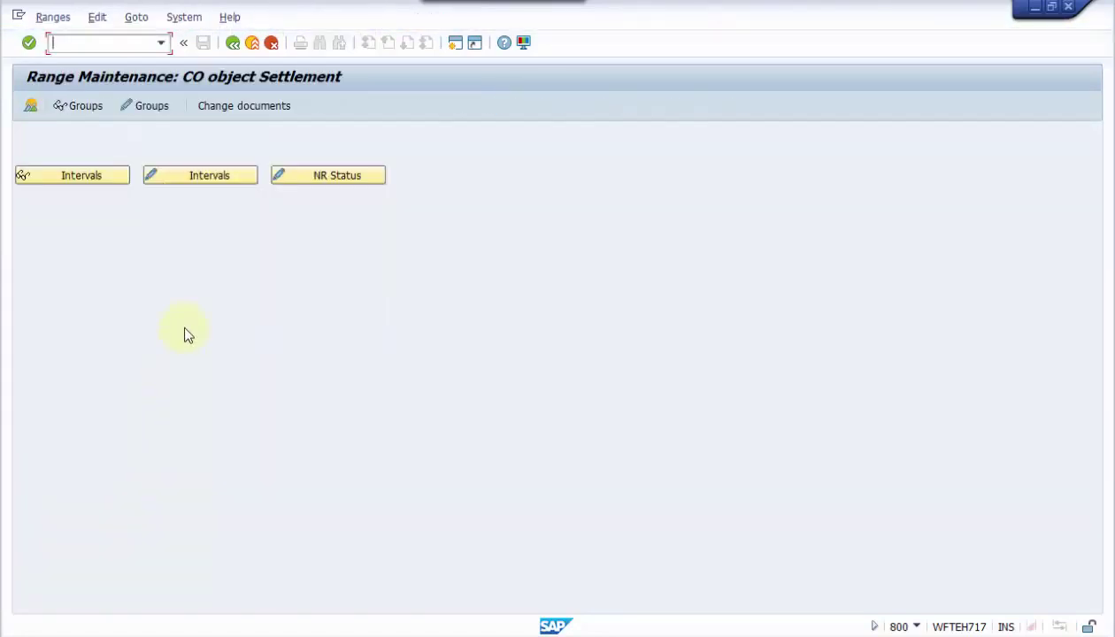
click(162, 176)
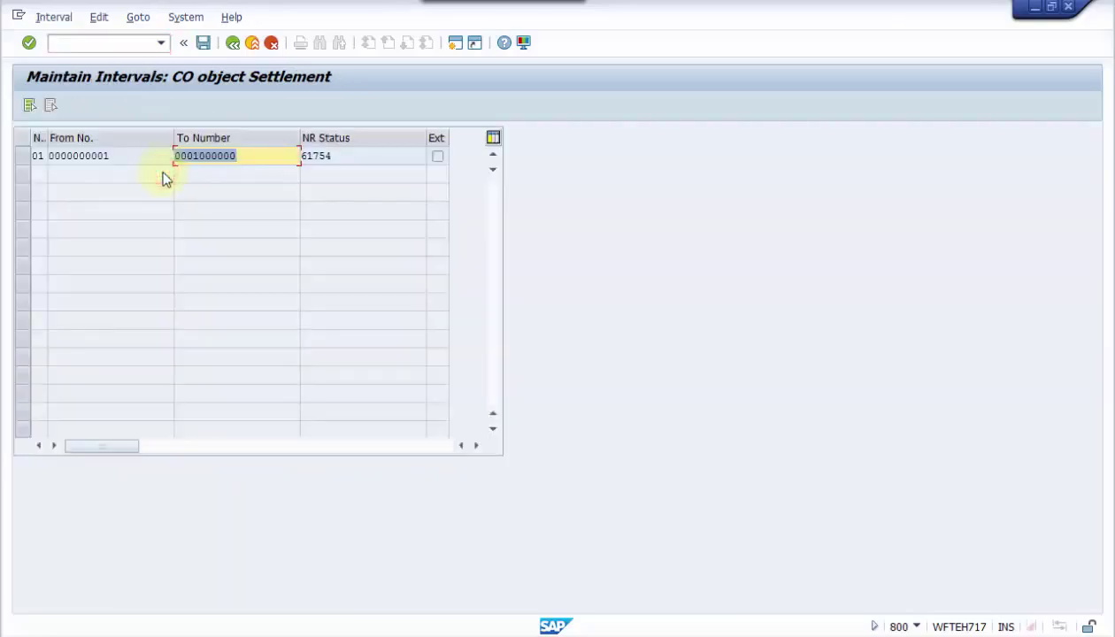
click(233, 44)
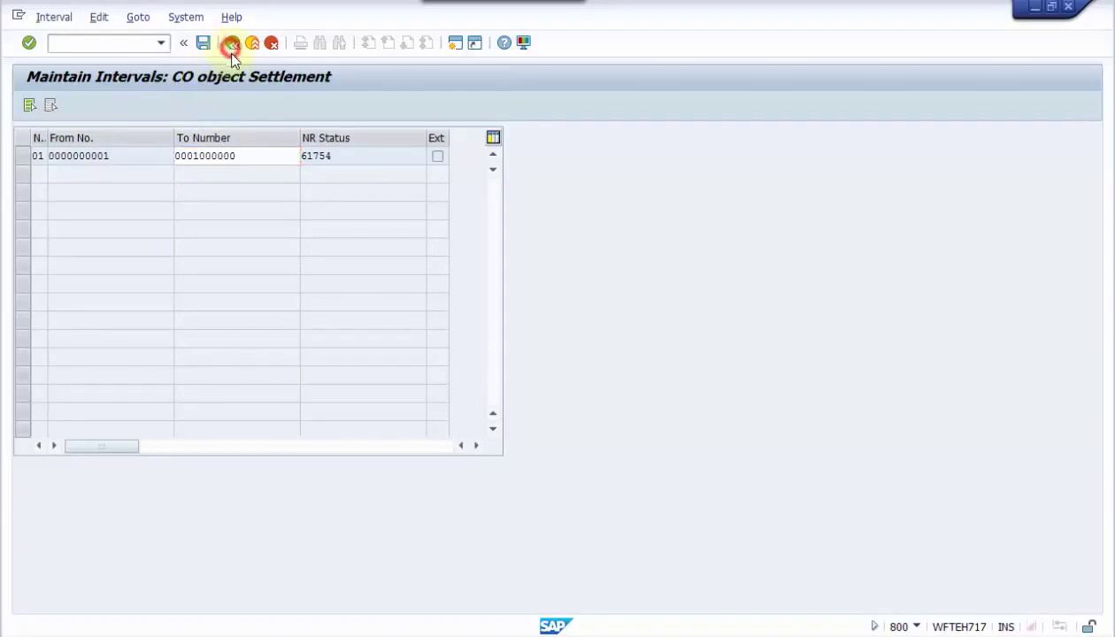
click(320, 173)
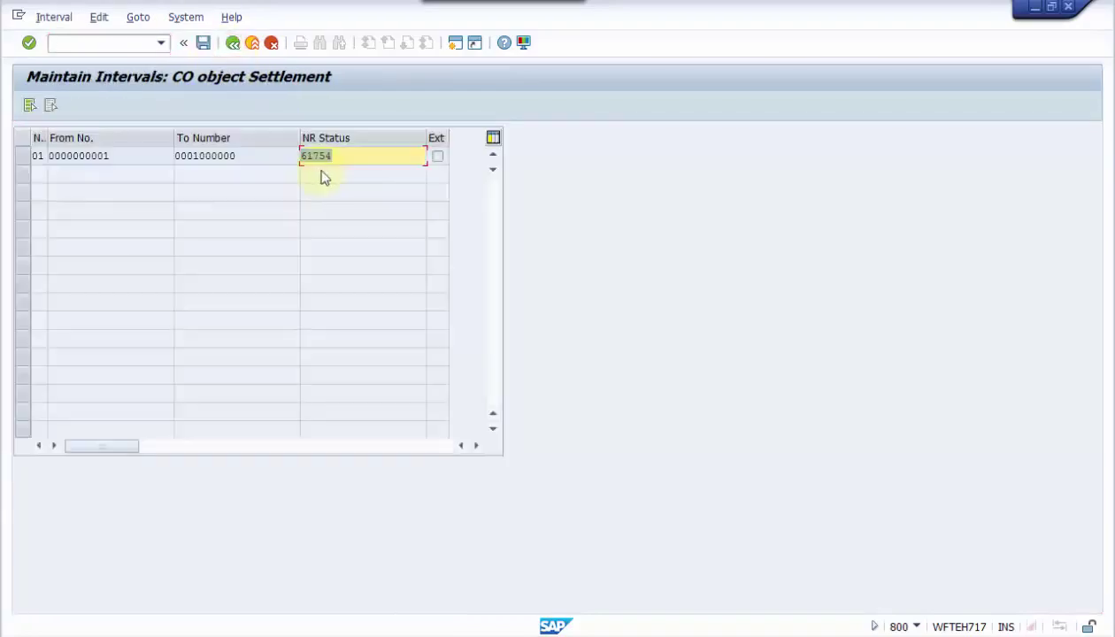
click(232, 44)
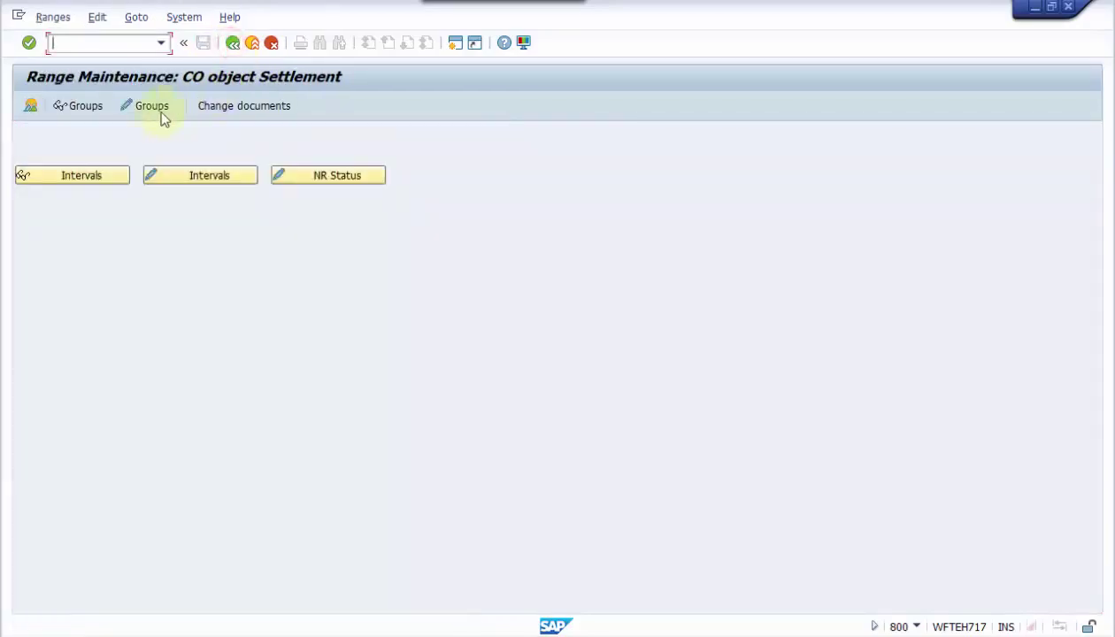
Open the settlement number range groups in change mode and look through the groups and their assigned elements
click(151, 111)
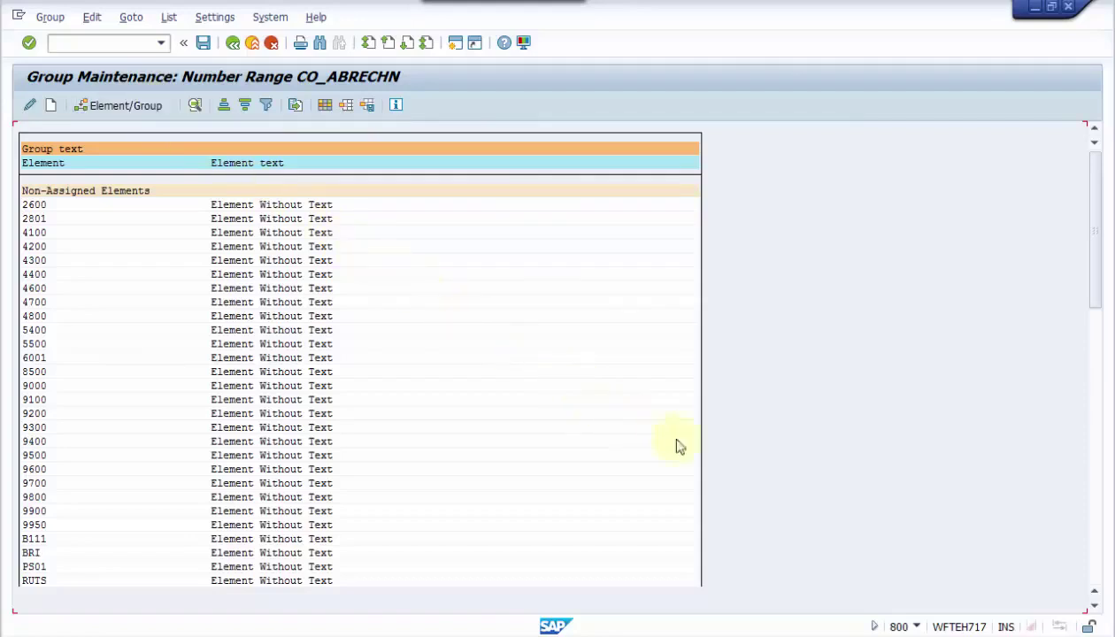
click(1096, 442)
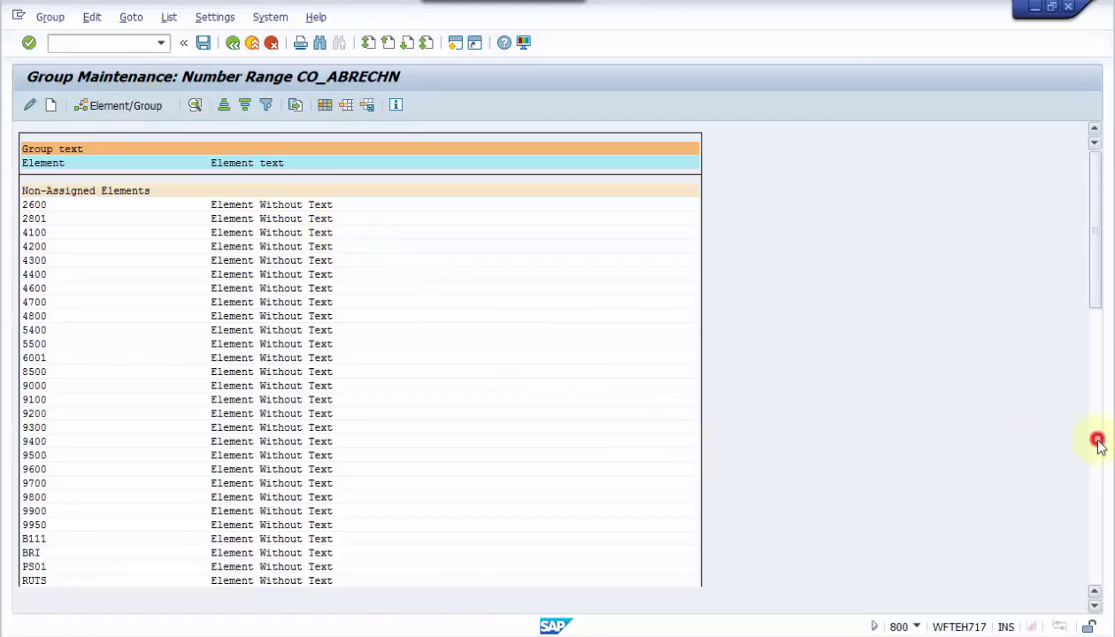
click(1097, 442)
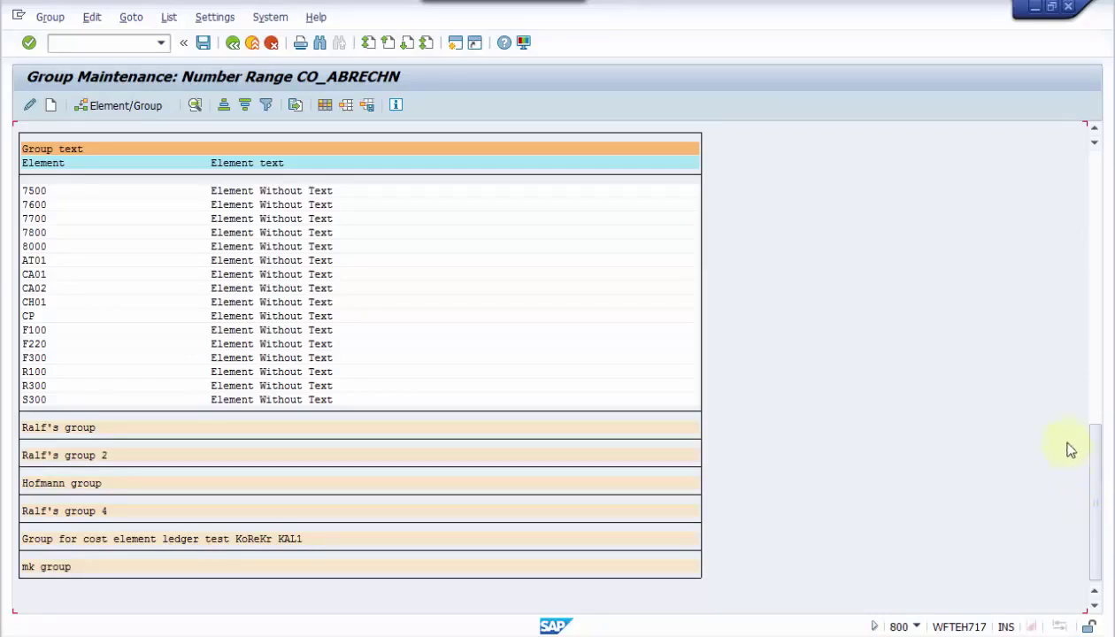
click(1095, 132)
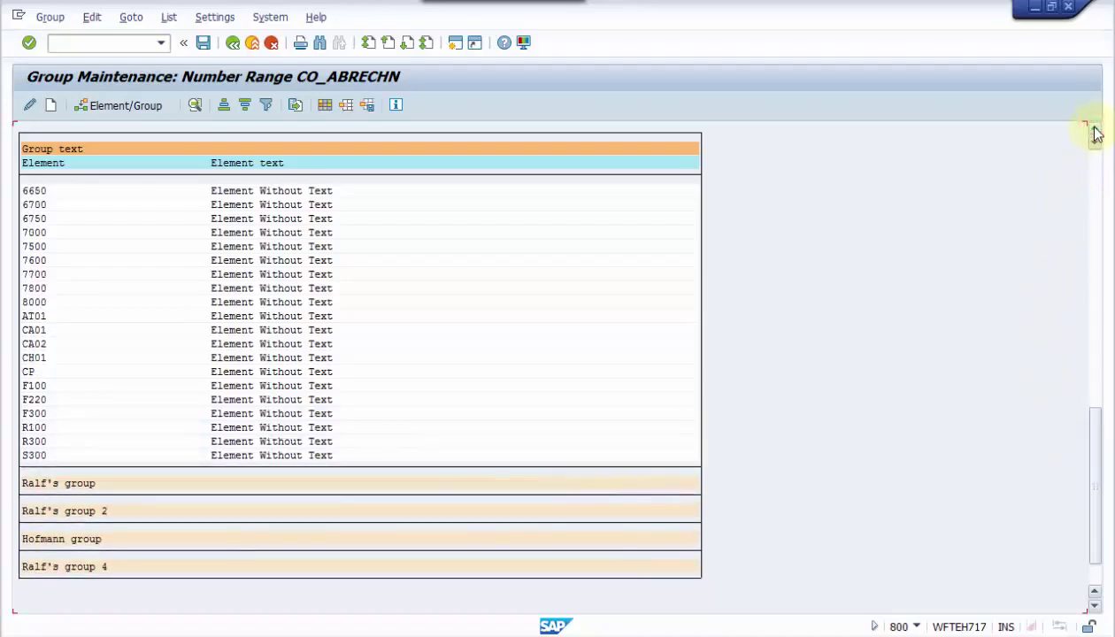
click(1095, 133)
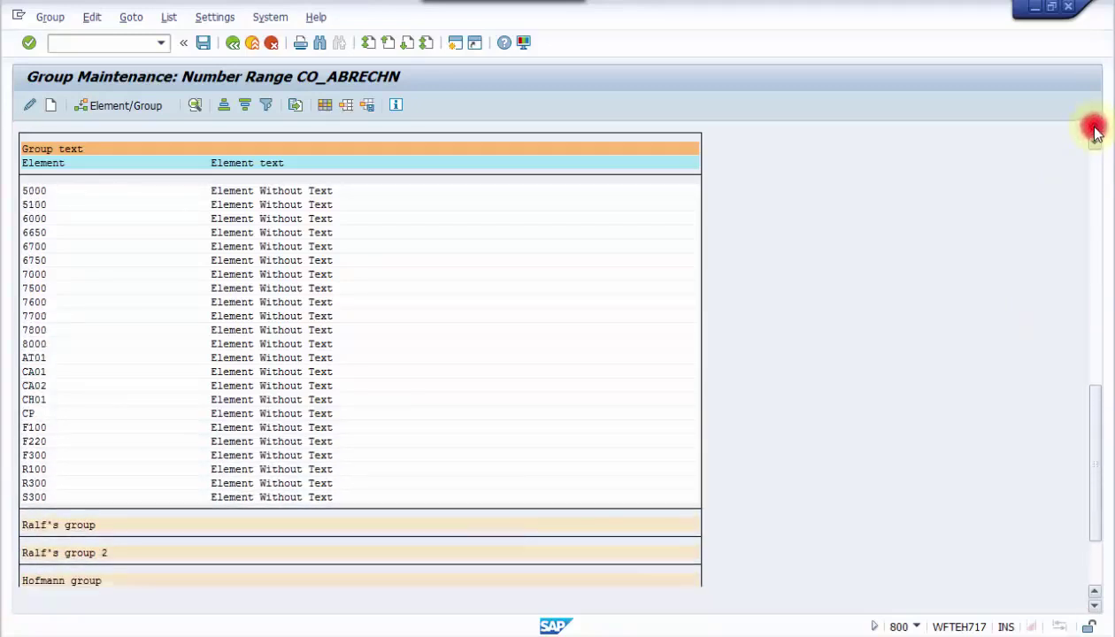
click(1096, 132)
click(1095, 133)
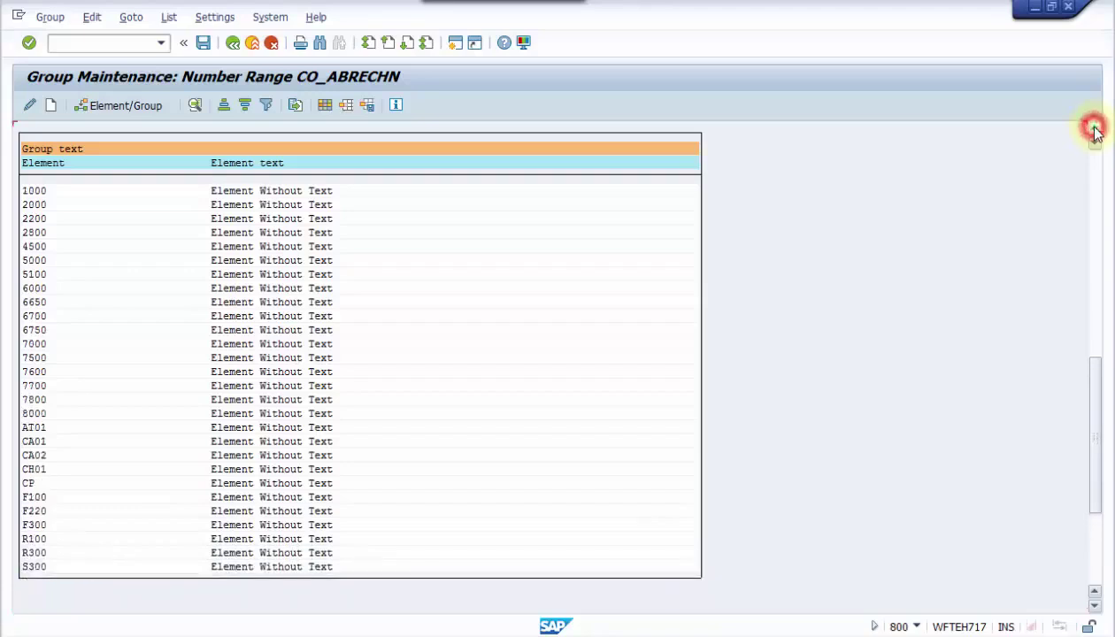
click(1096, 132)
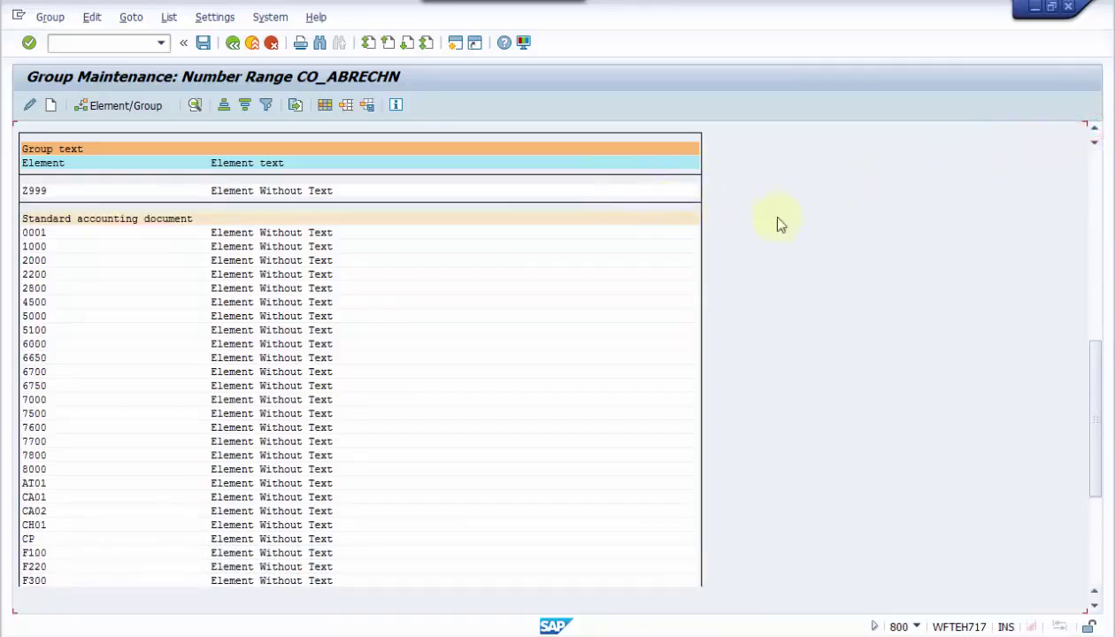
Assign the non-assigned element 9000 to the Standard accounting document group and save the number range assignment
click(1097, 232)
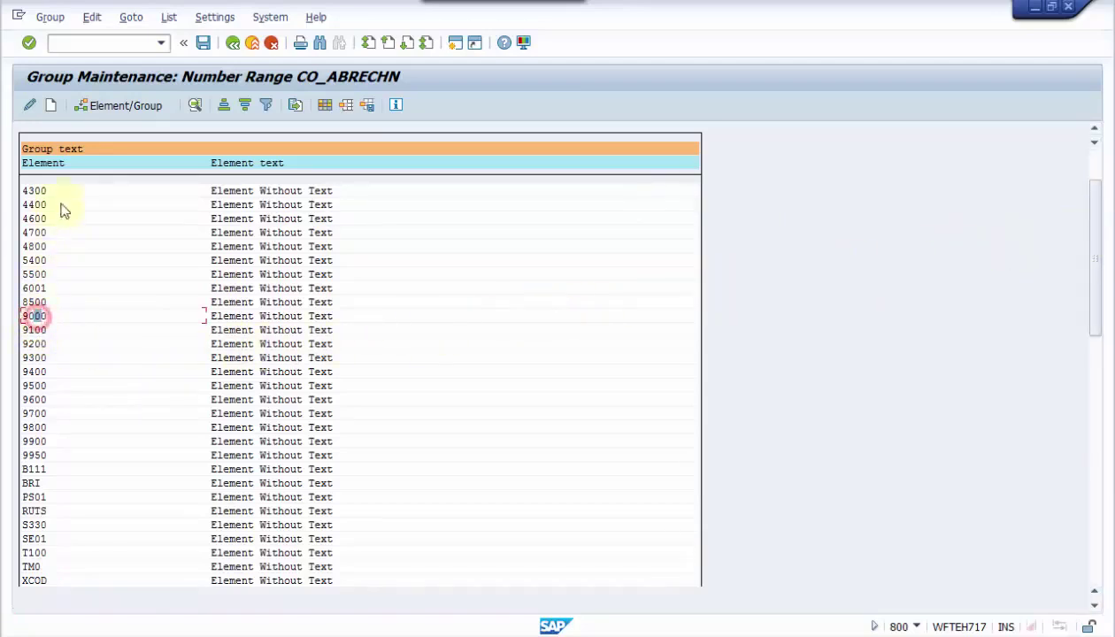
click(98, 105)
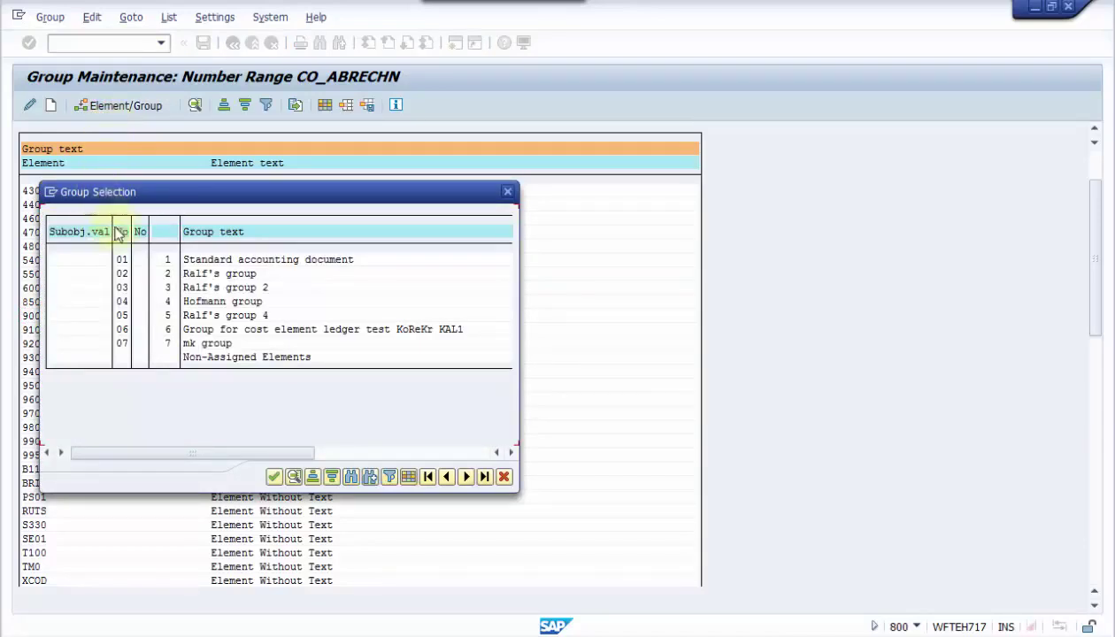
click(123, 261)
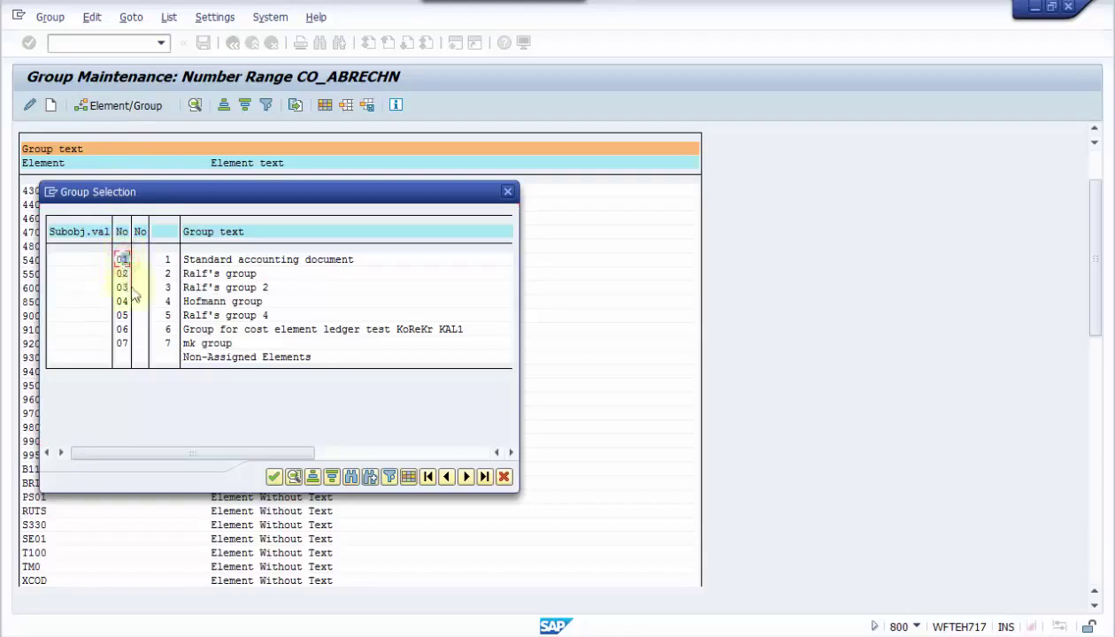
click(272, 477)
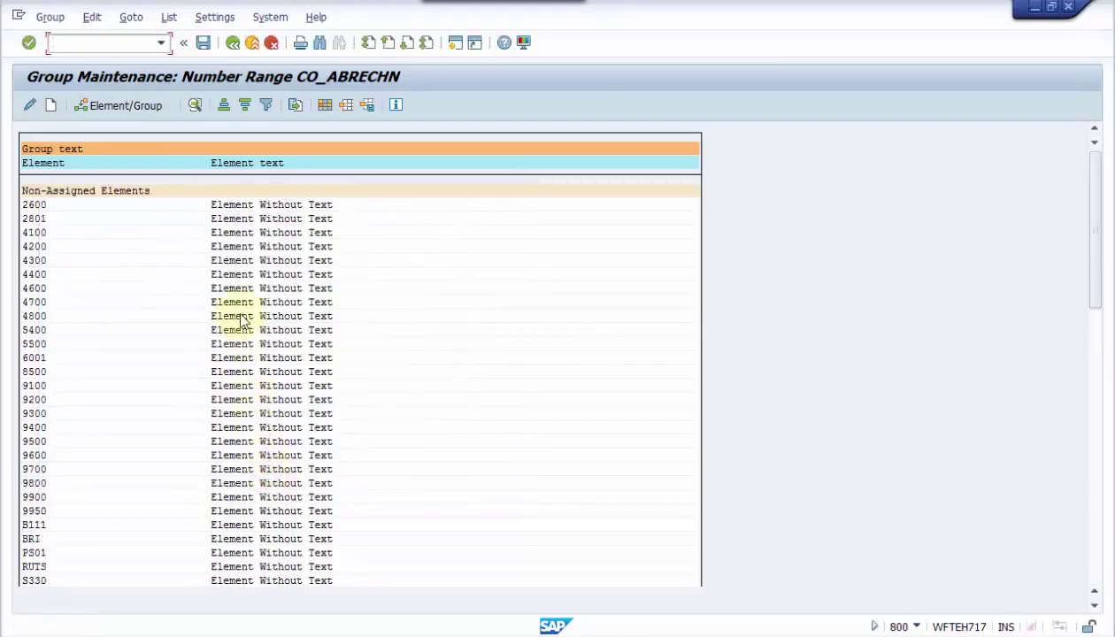
click(203, 43)
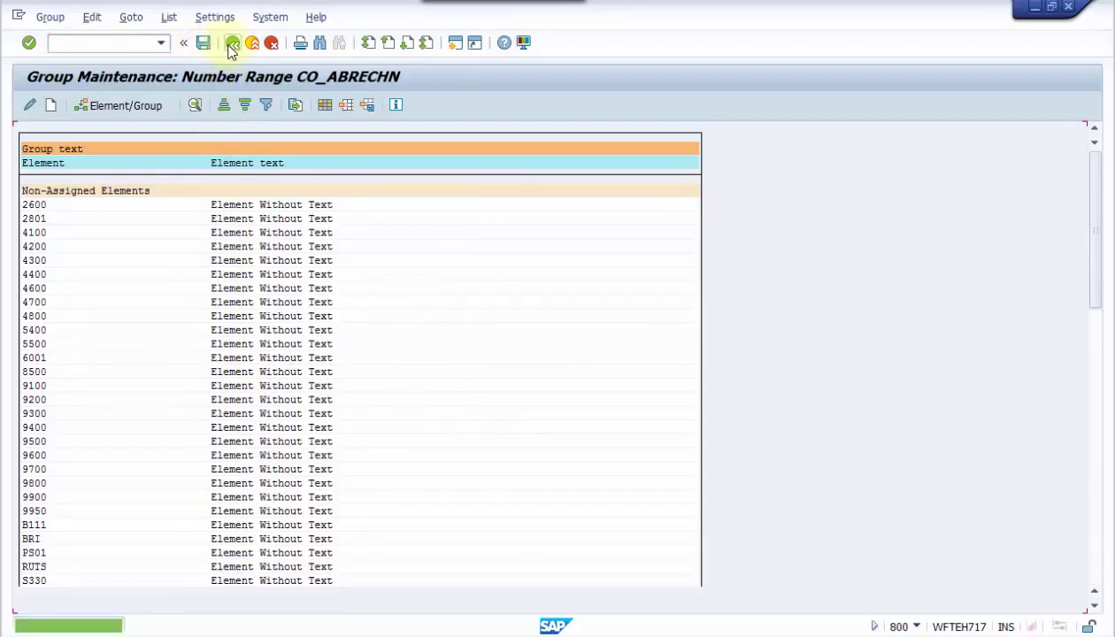
Return to the order's actual settlement, dismissing the open messages, and execute the test run again
click(228, 43)
click(228, 43)
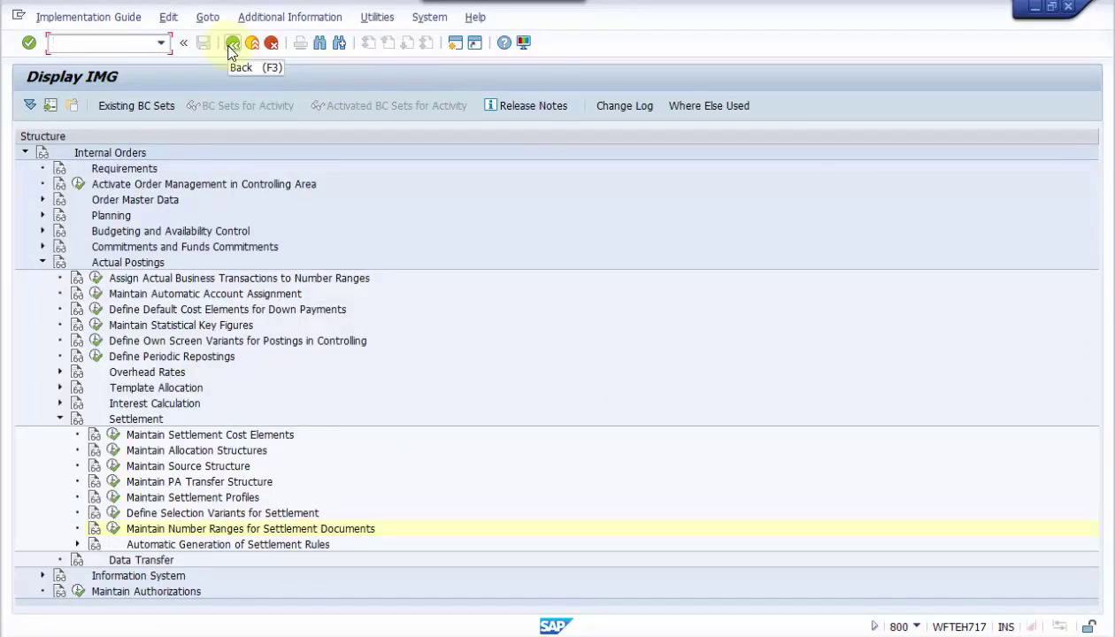
click(229, 43)
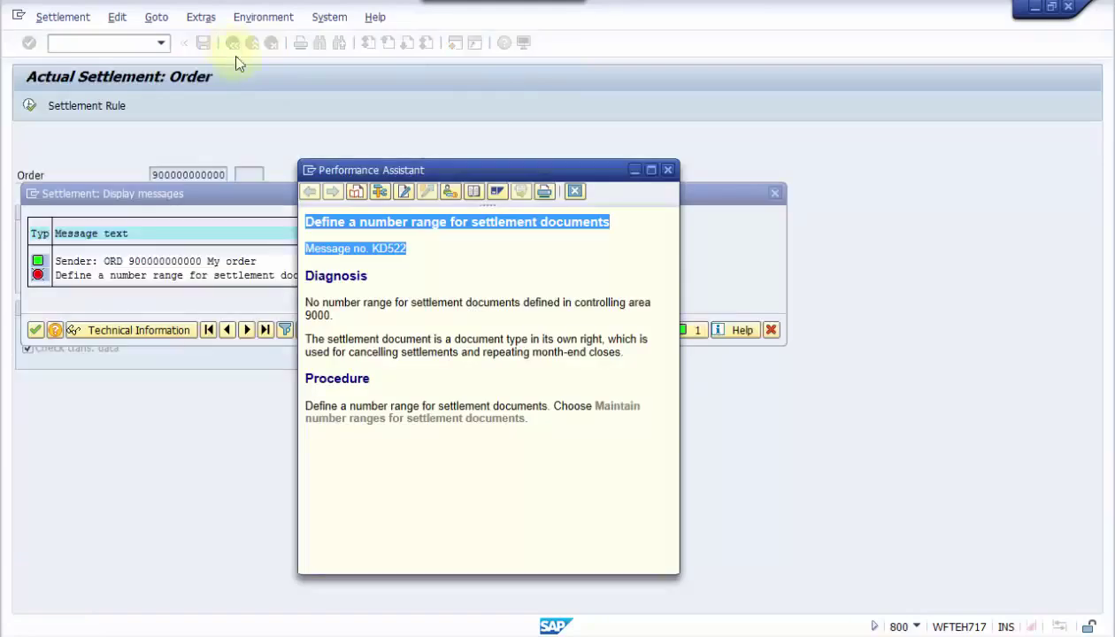
click(668, 173)
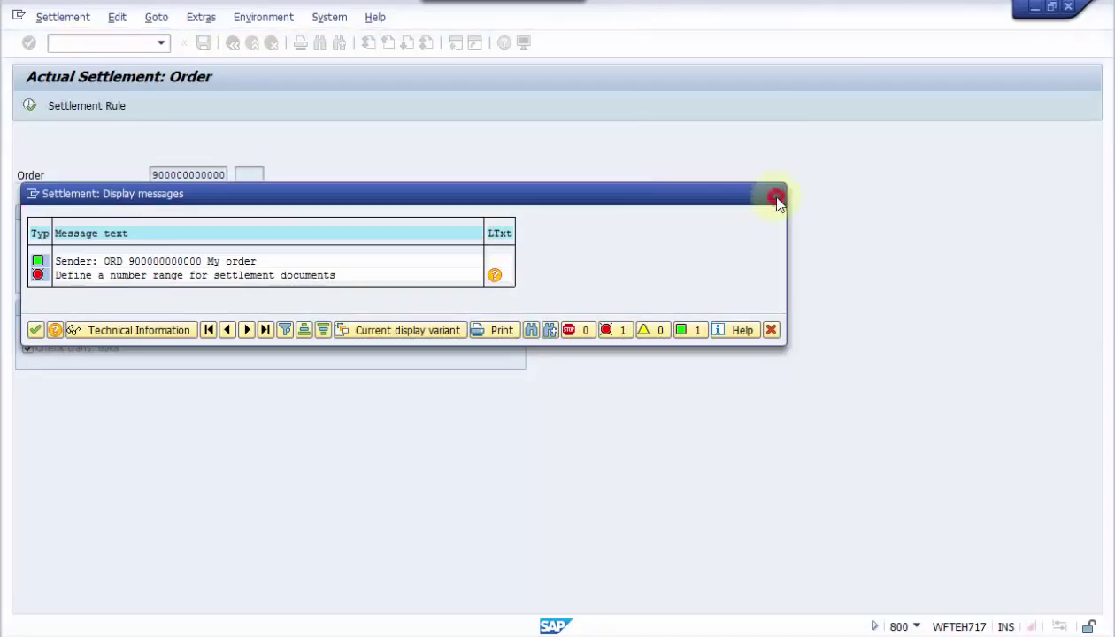
click(776, 199)
click(30, 106)
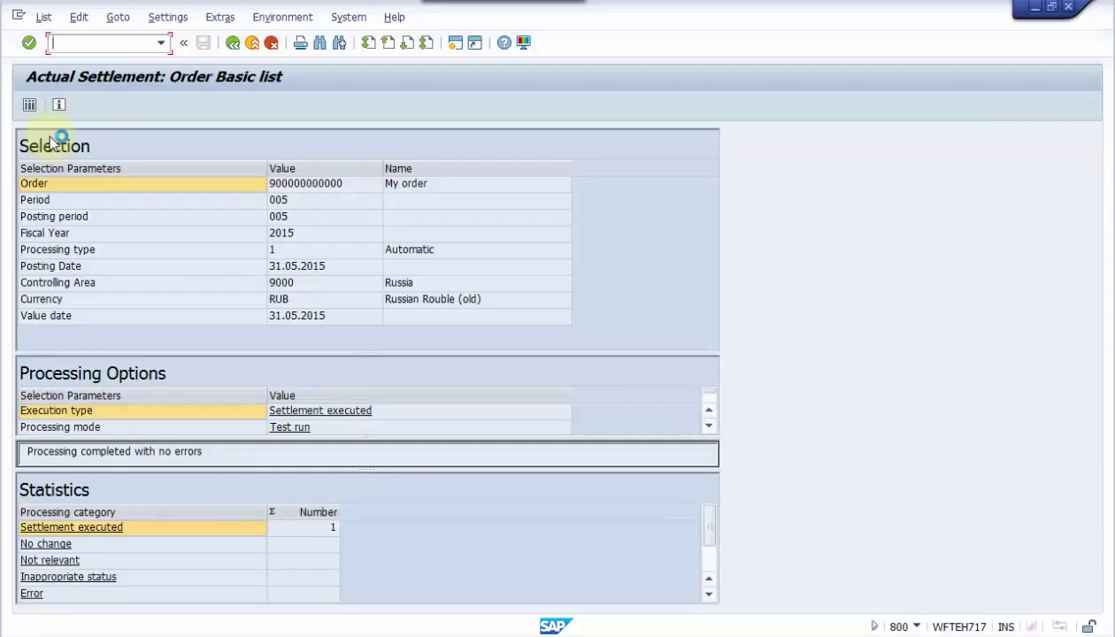
Execute the order's actual settlement for period 5 of 2015 with Test Run turned off, and return to the selection screen
click(232, 42)
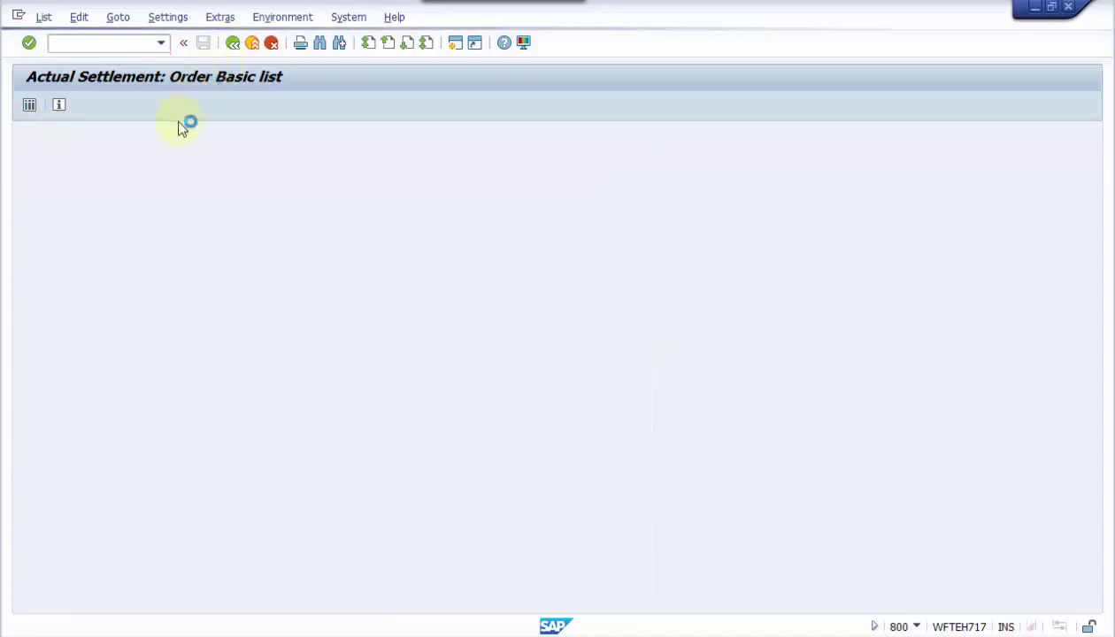
click(49, 328)
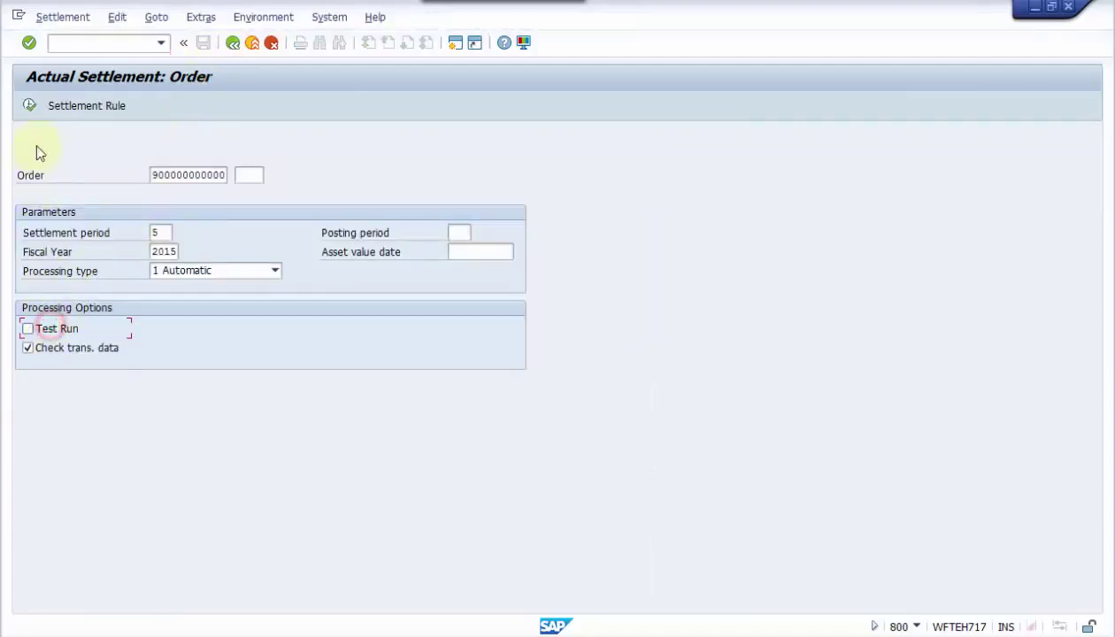
click(30, 106)
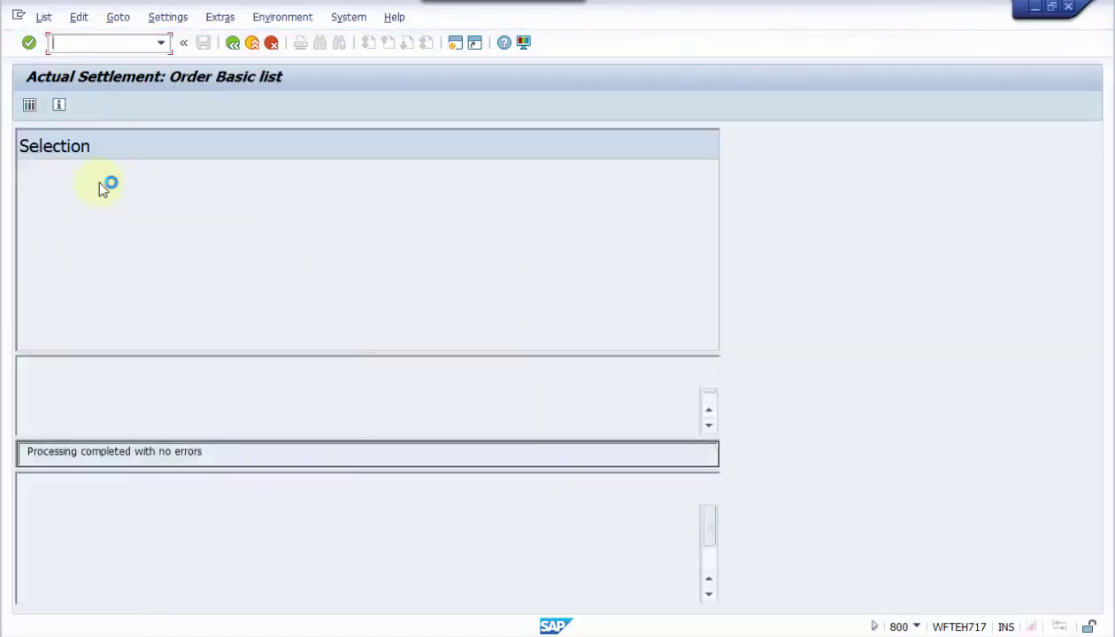
click(226, 51)
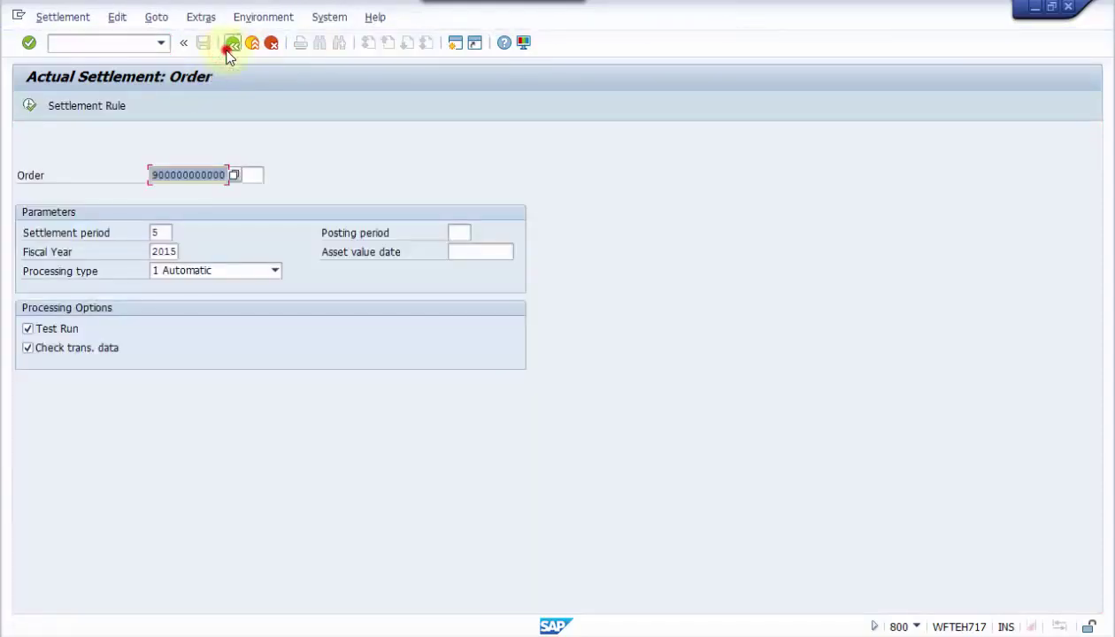